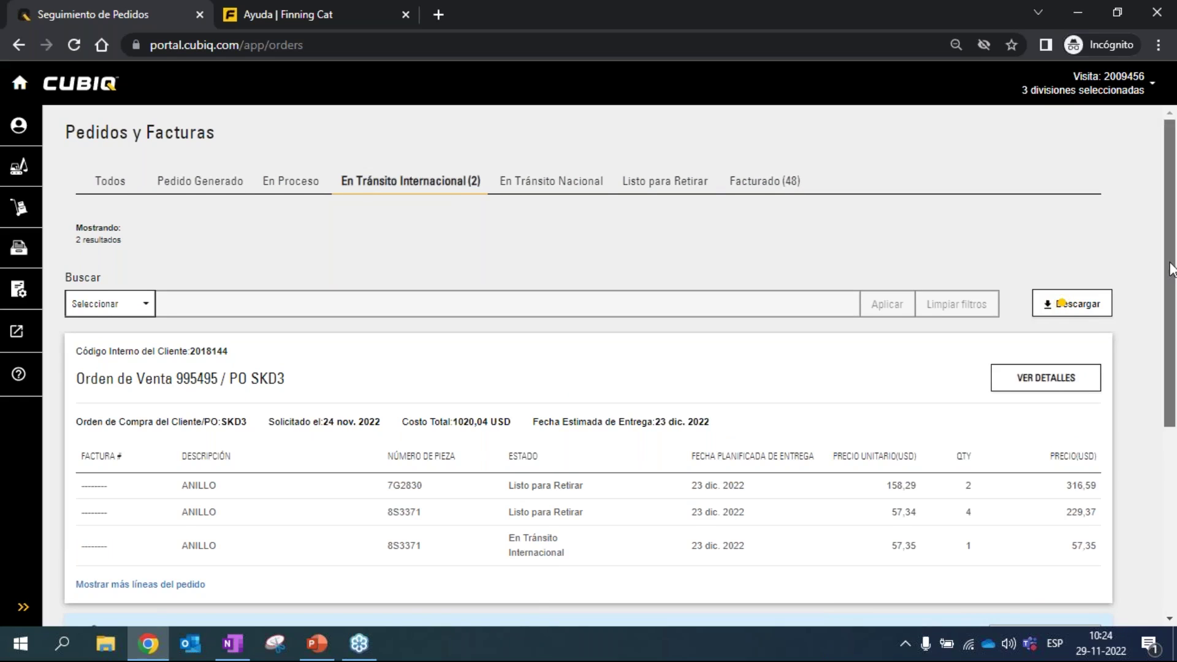
Open the details of the first order in international transit, review its item lines and return to the order list
{"action": "mouse_move", "coordinate": [1171, 270]}
{"action": "left_mouse_down"}
{"action": "mouse_move", "coordinate": [1171, 288]}
{"action": "mouse_move", "coordinate": [1171, 277]}
{"action": "left_mouse_up"}
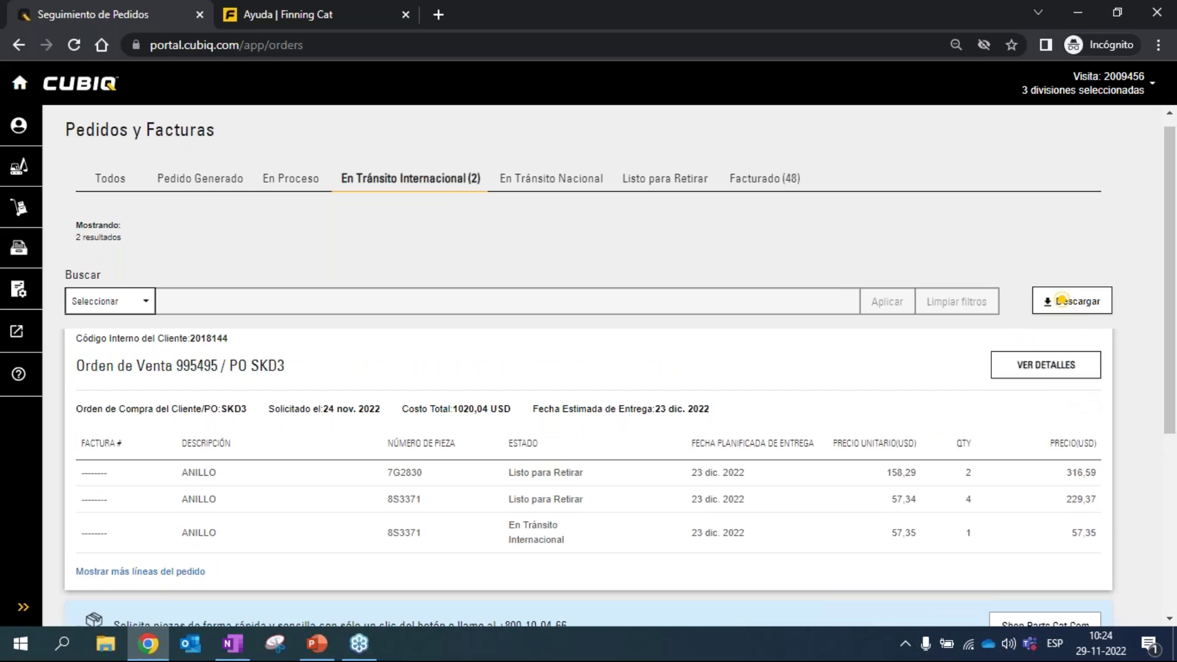
{"action": "left_click", "coordinate": [1047, 371]}
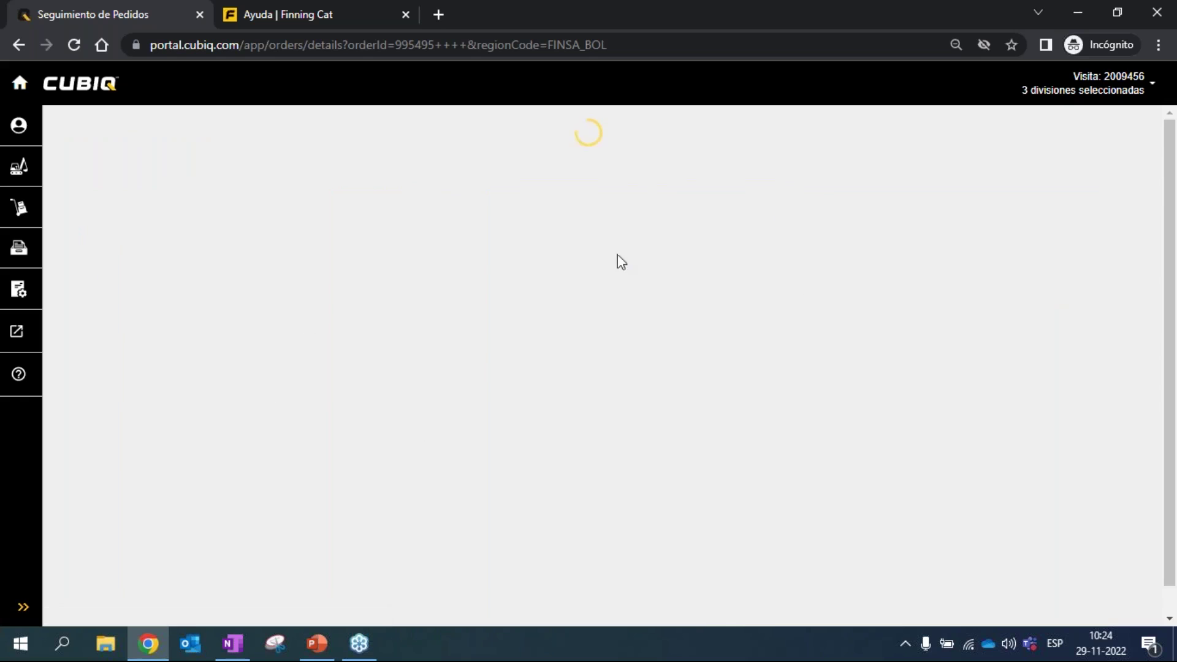
{"action": "scroll", "coordinate": [696, 349], "scroll_direction": "down", "scroll_amount": 4}
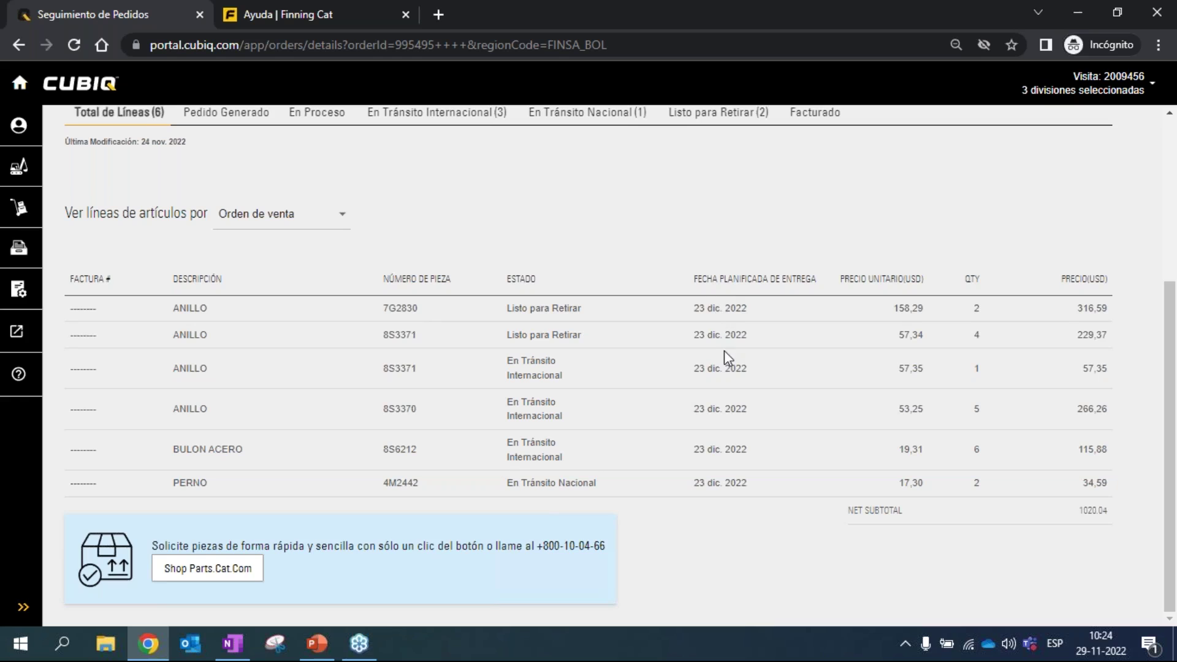
{"action": "scroll", "coordinate": [781, 494], "scroll_direction": "up", "scroll_amount": 2}
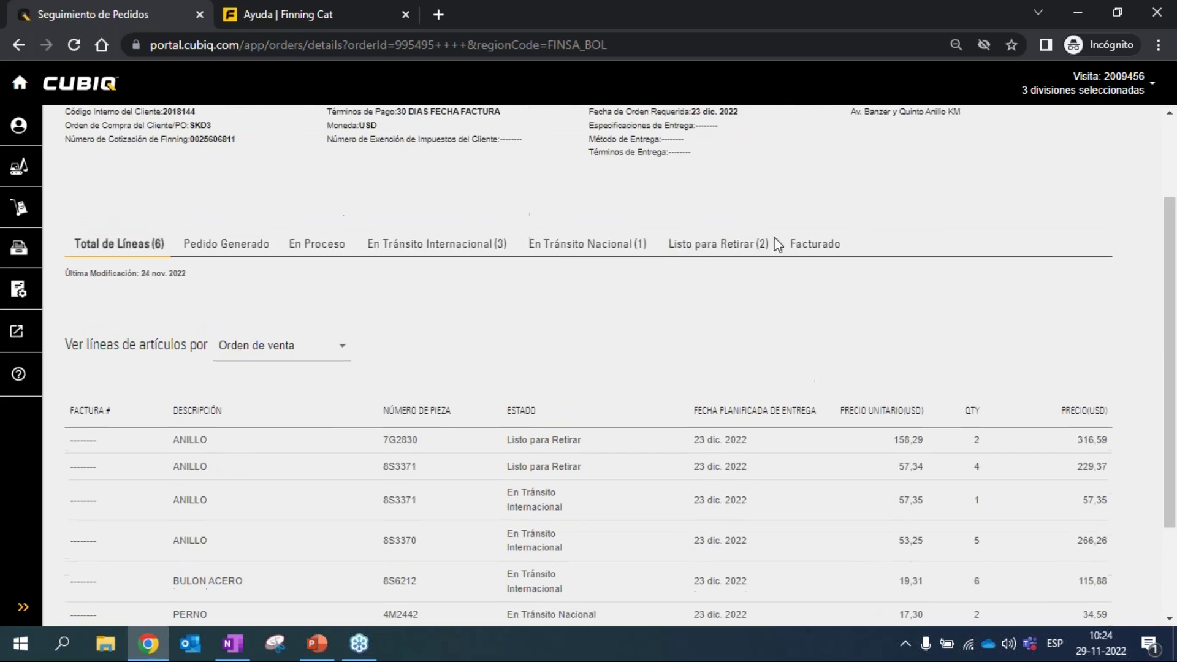
{"action": "scroll", "coordinate": [1162, 331], "scroll_direction": "up", "scroll_amount": 2}
{"action": "left_click", "coordinate": [161, 127]}
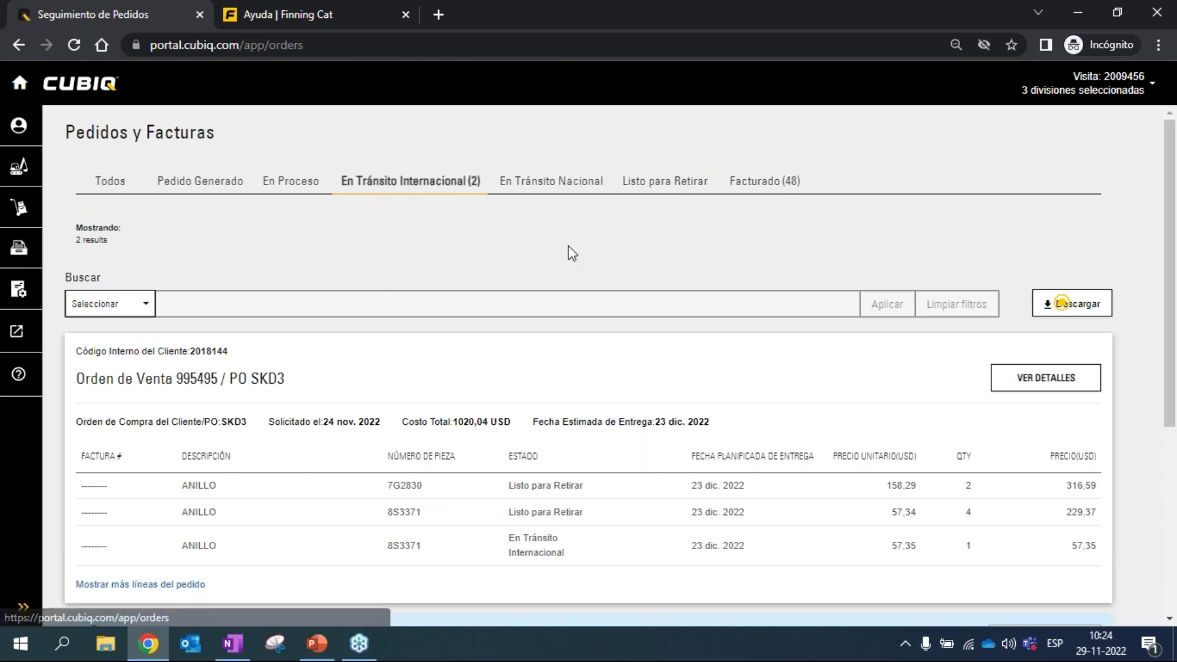
Among the invoiced orders, save the first order's invoice PDF to Descargas, view it and return to the order list
{"action": "left_click", "coordinate": [764, 186]}
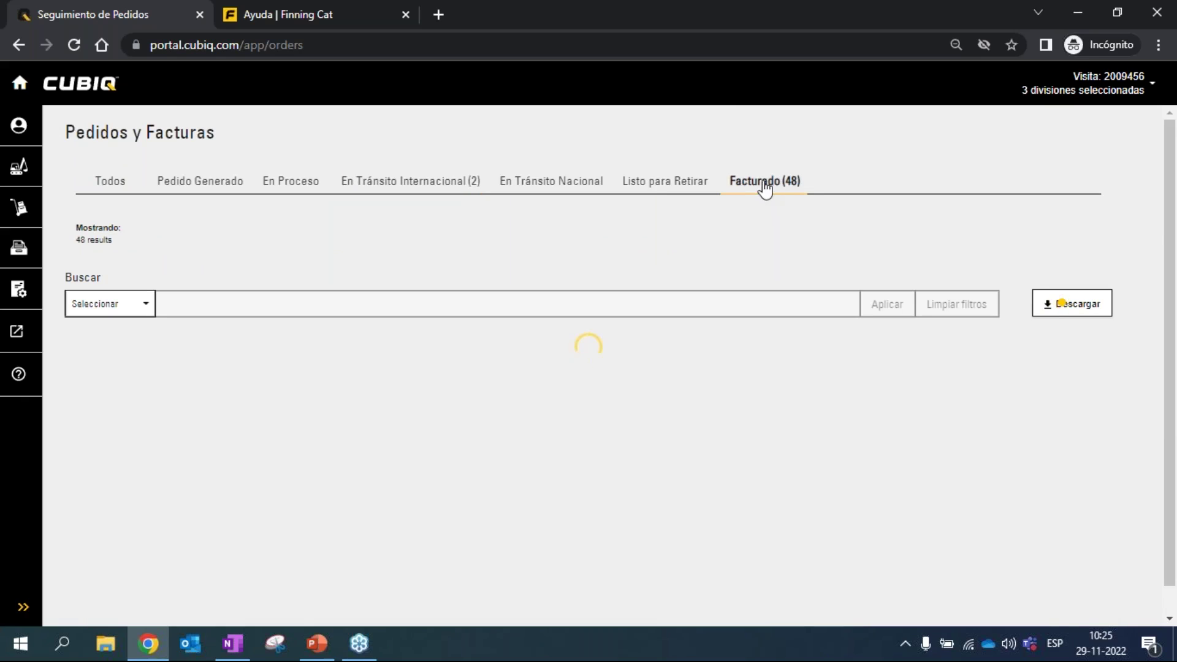
{"action": "scroll", "coordinate": [1171, 164], "scroll_direction": "down", "scroll_amount": 2}
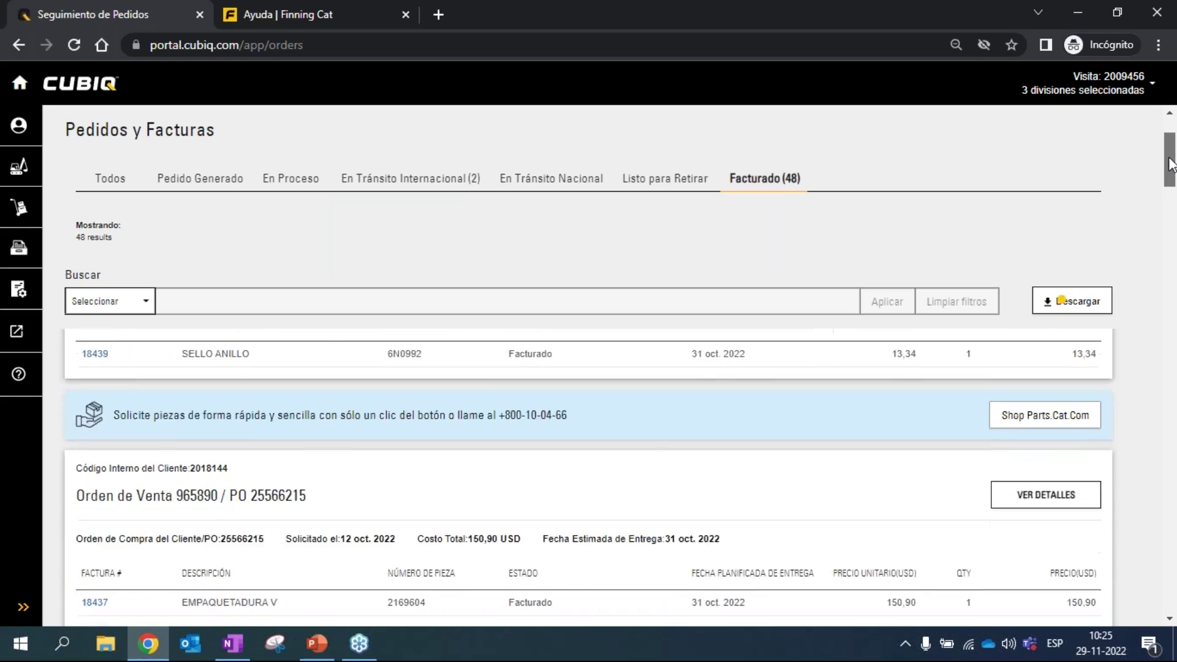
{"action": "scroll", "coordinate": [1171, 164], "scroll_direction": "up", "scroll_amount": 1}
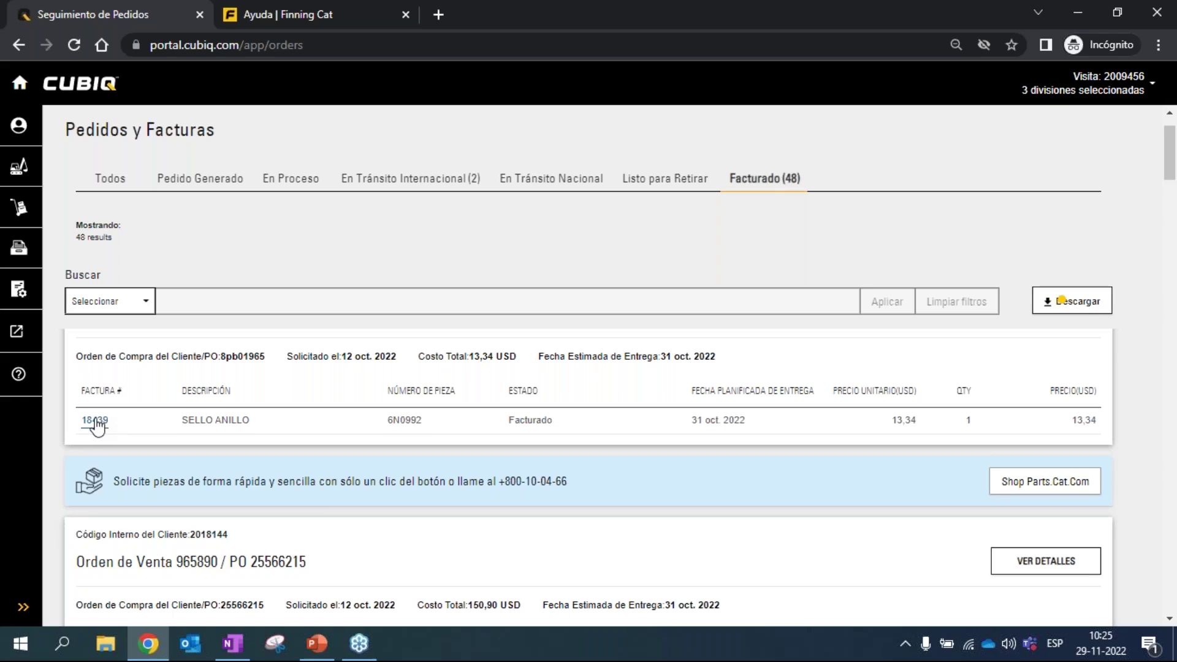
{"action": "left_click", "coordinate": [1064, 300]}
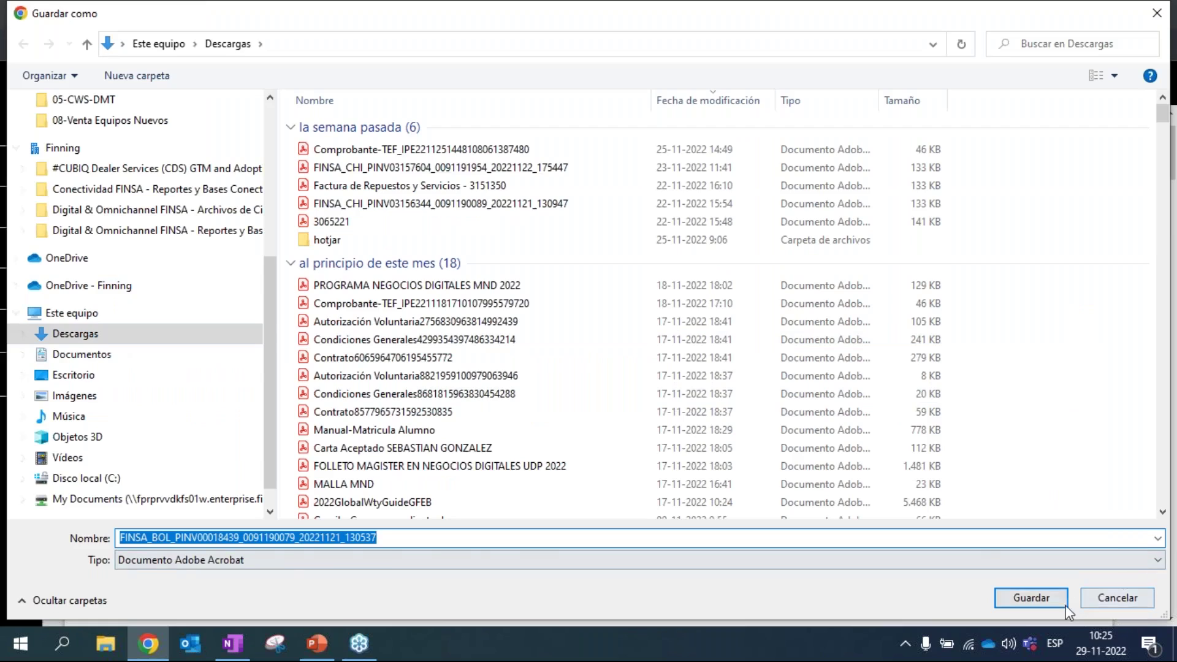
{"action": "left_click", "coordinate": [1066, 606]}
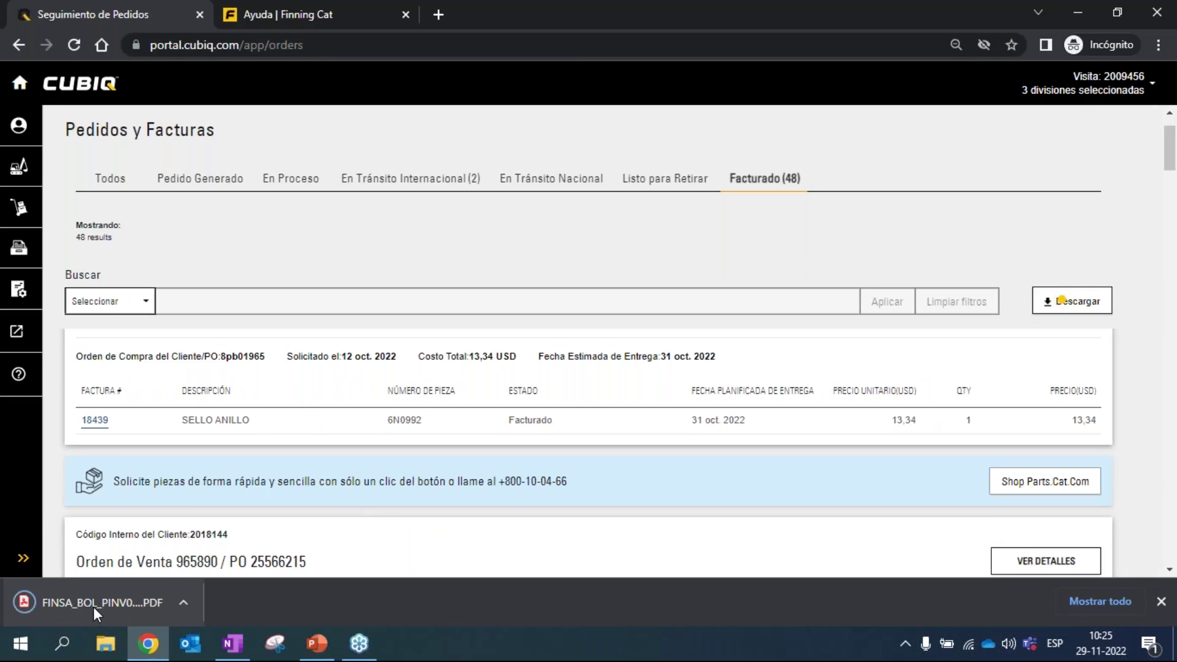
{"action": "left_click", "coordinate": [93, 603]}
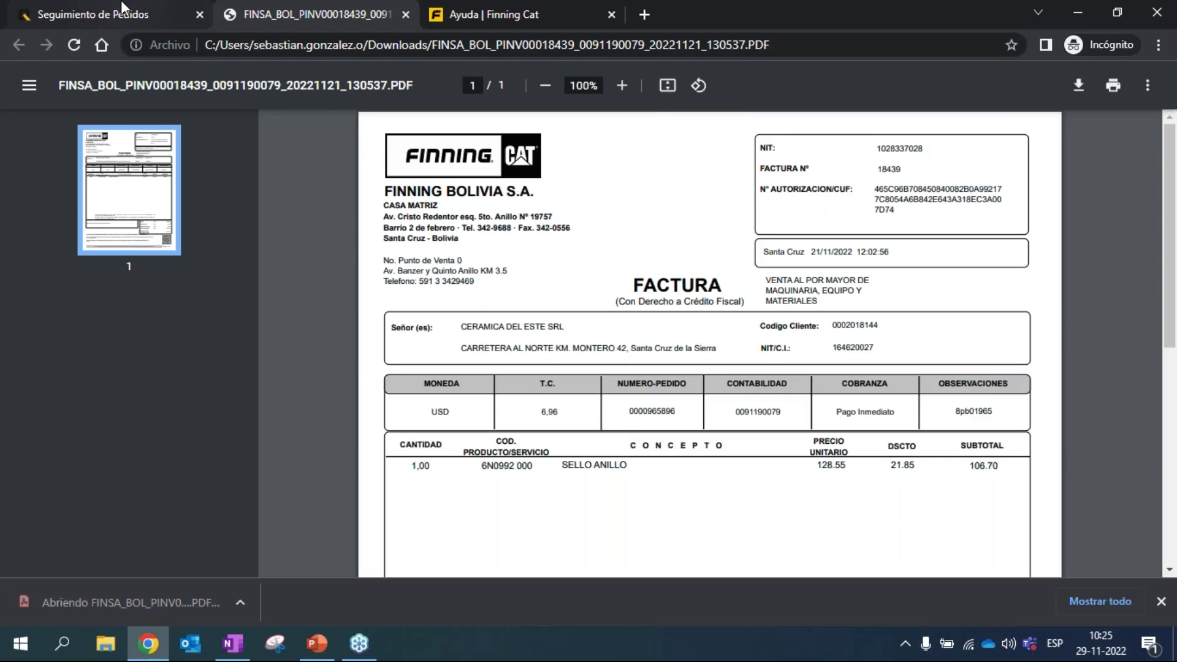
{"action": "left_click", "coordinate": [123, 9]}
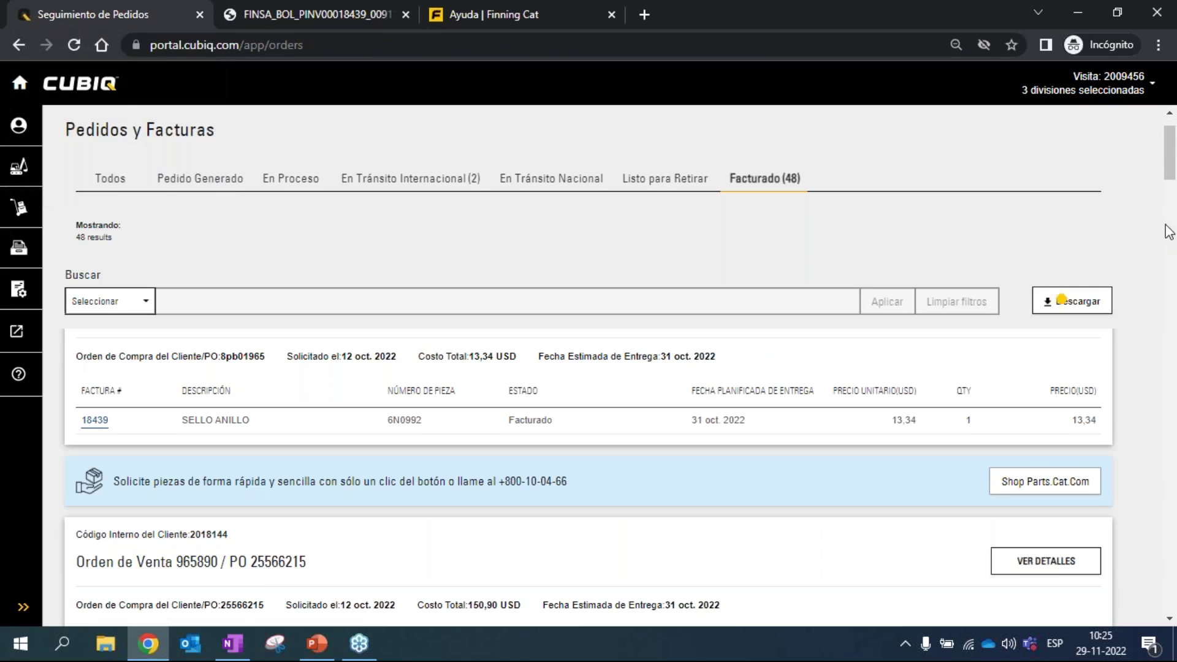
Set the invoiced orders' search filter to Fecha with the Custom range and inspect the start date calendar without choosing a date
{"action": "scroll", "coordinate": [1169, 159], "scroll_direction": "down", "scroll_amount": 1}
{"action": "scroll", "coordinate": [1168, 159], "scroll_direction": "up", "scroll_amount": 2}
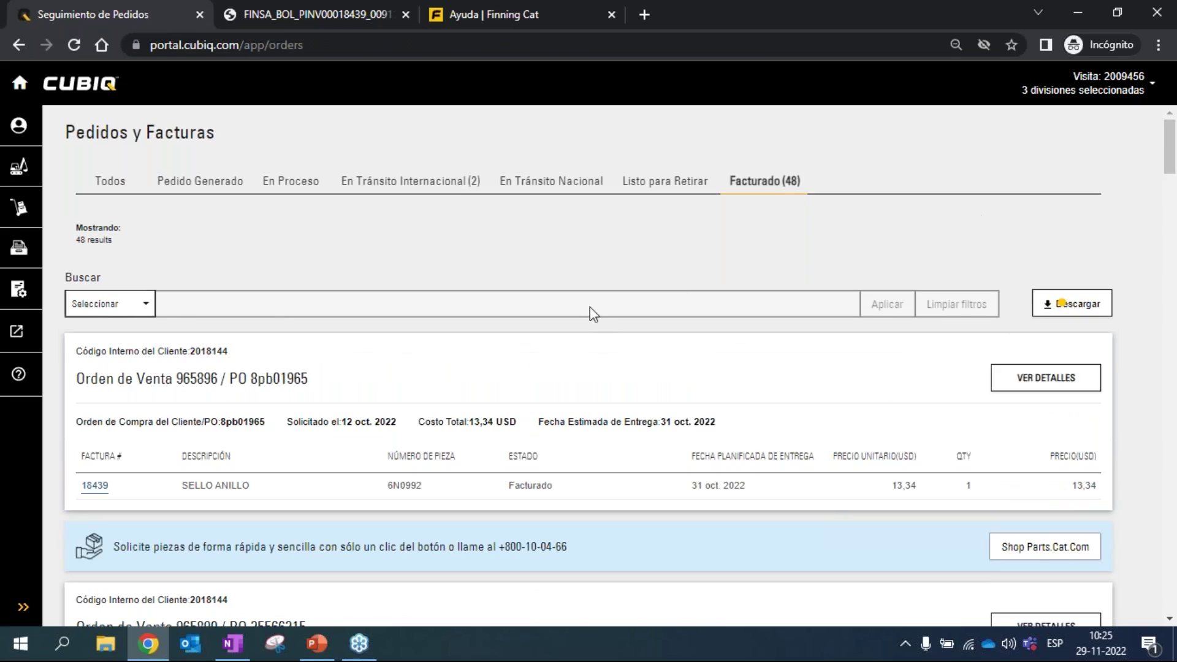
{"action": "left_click", "coordinate": [131, 307]}
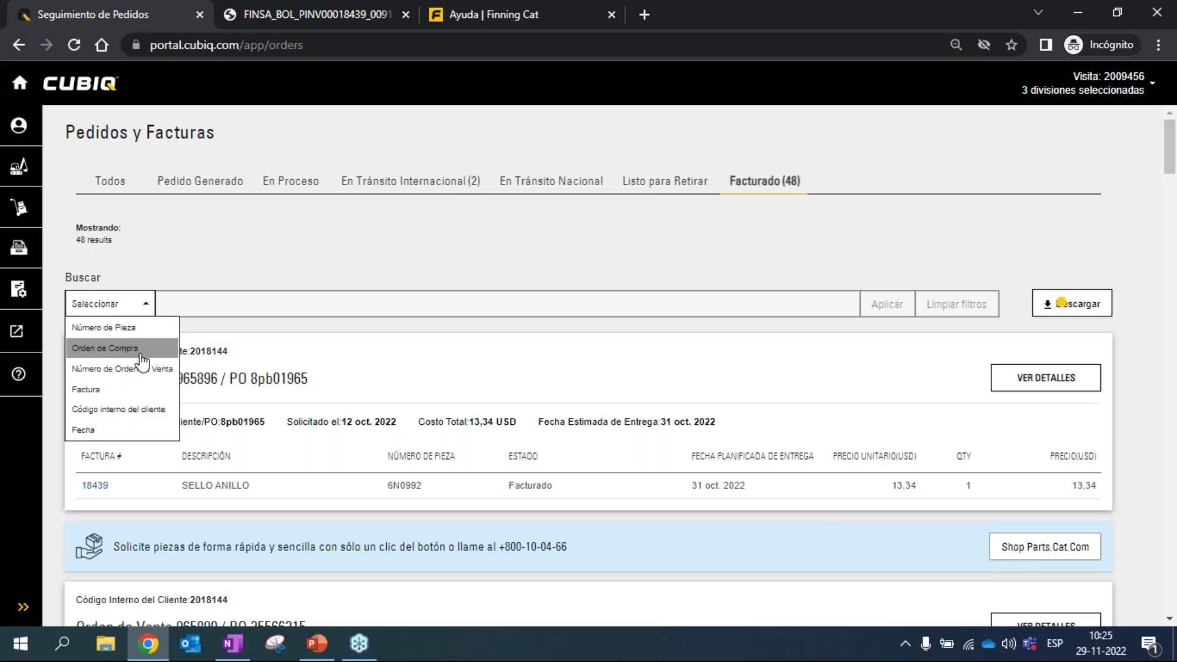
{"action": "left_click", "coordinate": [140, 431]}
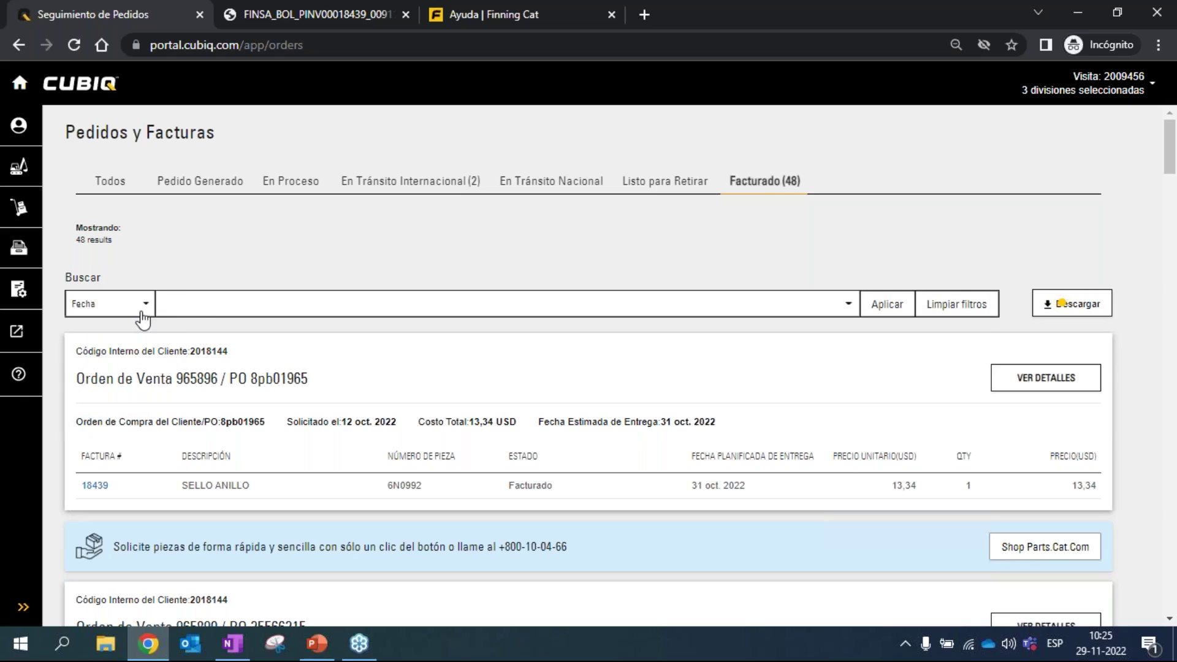
{"action": "left_click", "coordinate": [764, 311]}
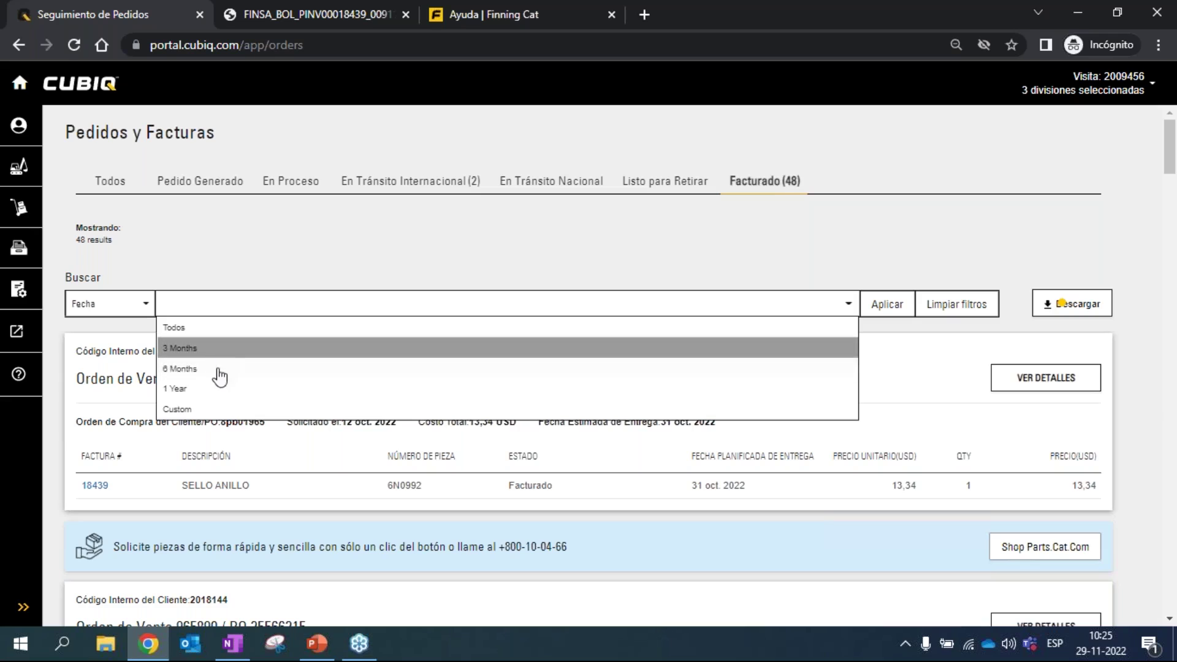
{"action": "left_click", "coordinate": [201, 410]}
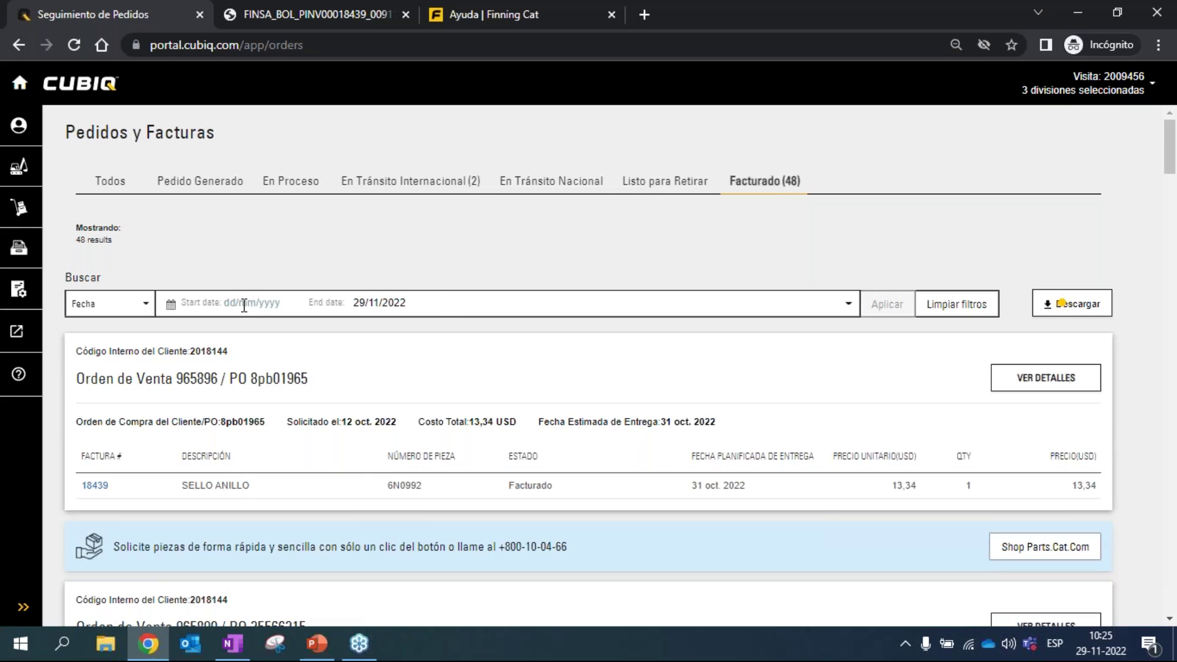
{"action": "left_click", "coordinate": [244, 304]}
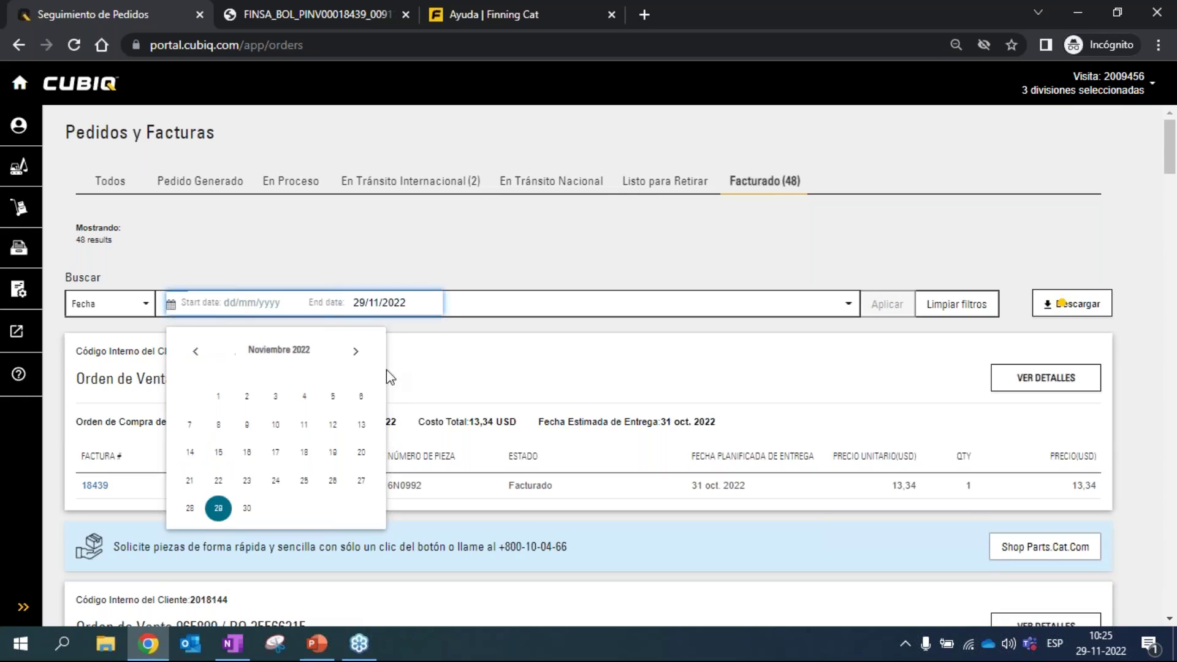
{"action": "left_click", "coordinate": [502, 324]}
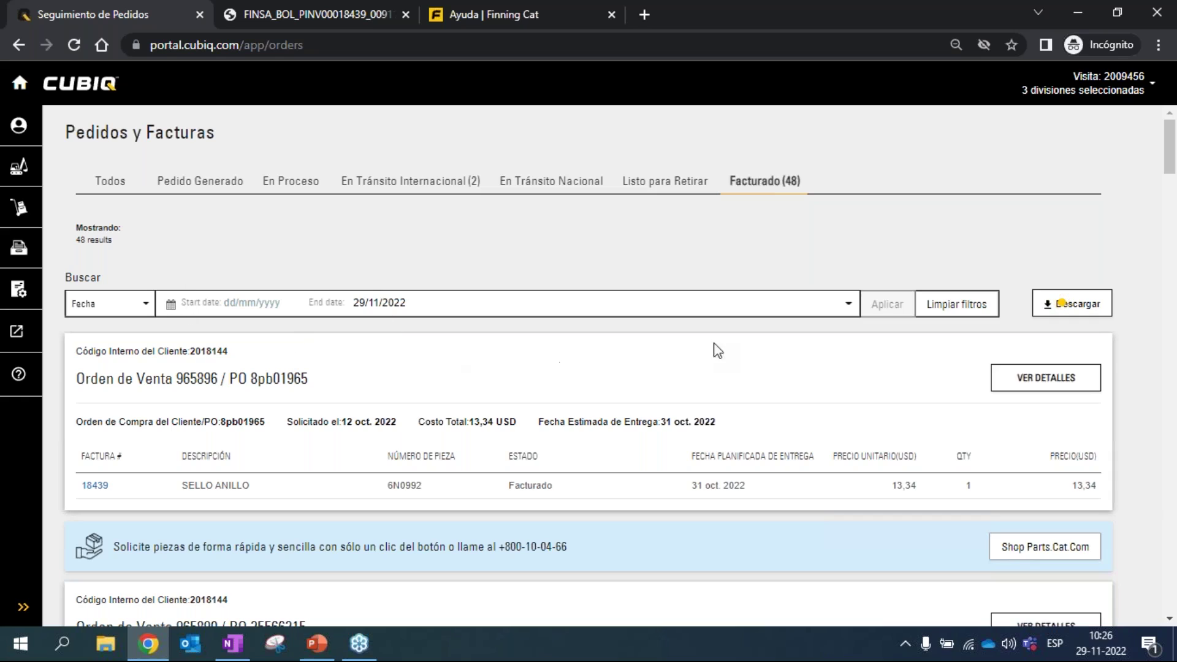
{"action": "left_click", "coordinate": [1103, 316]}
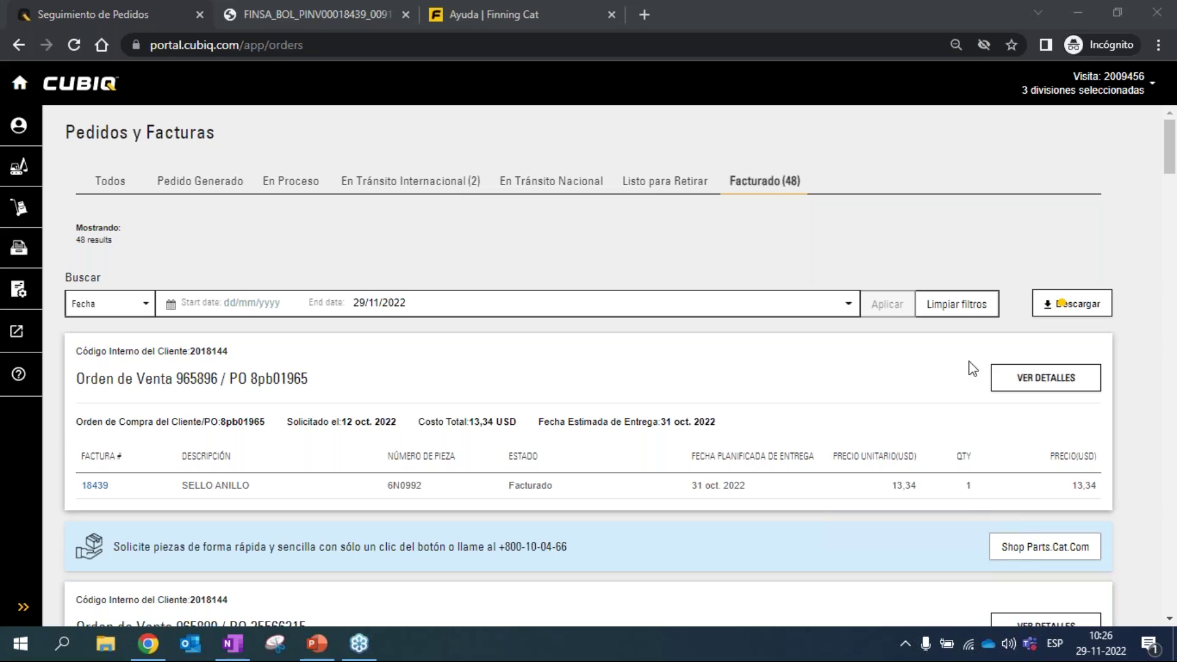
Go to user management (Gestión de usuarios) and open the form for adding users
{"action": "mouse_move", "coordinate": [24, 288]}
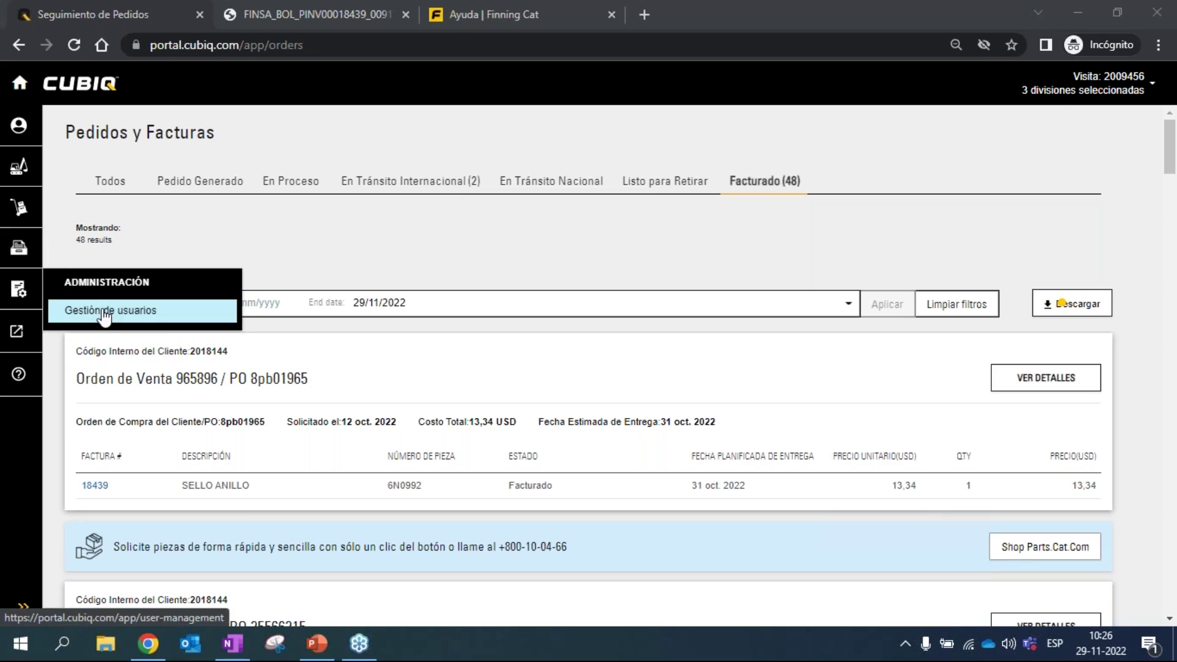
{"action": "left_click", "coordinate": [104, 312]}
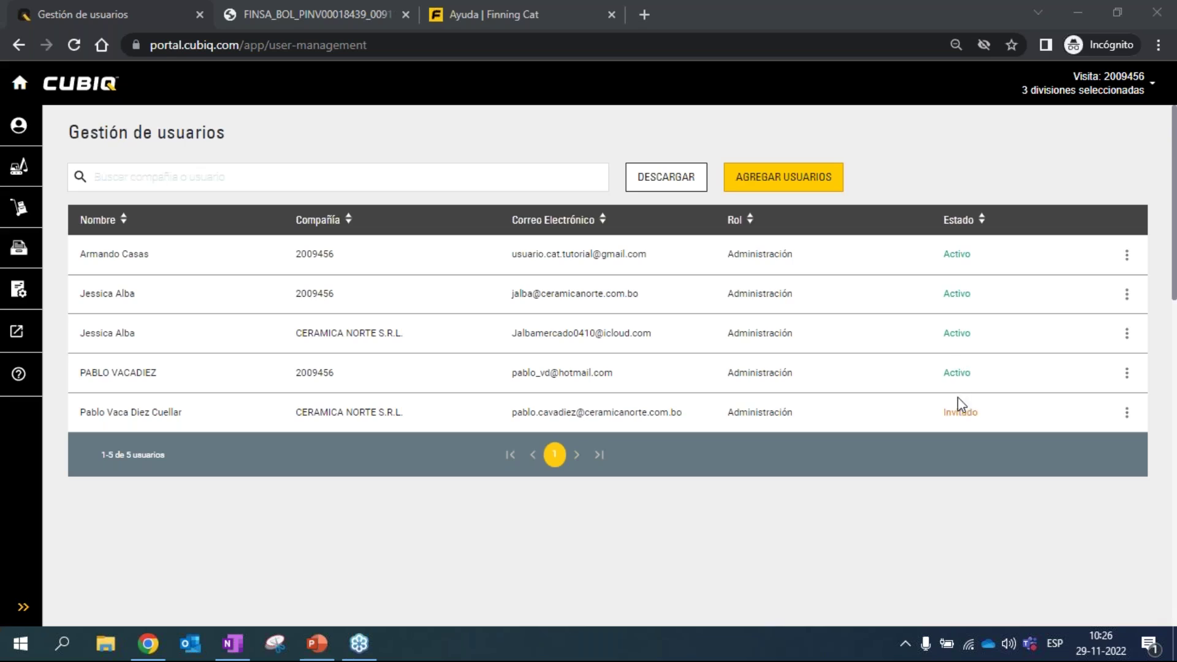
{"action": "left_click", "coordinate": [772, 190]}
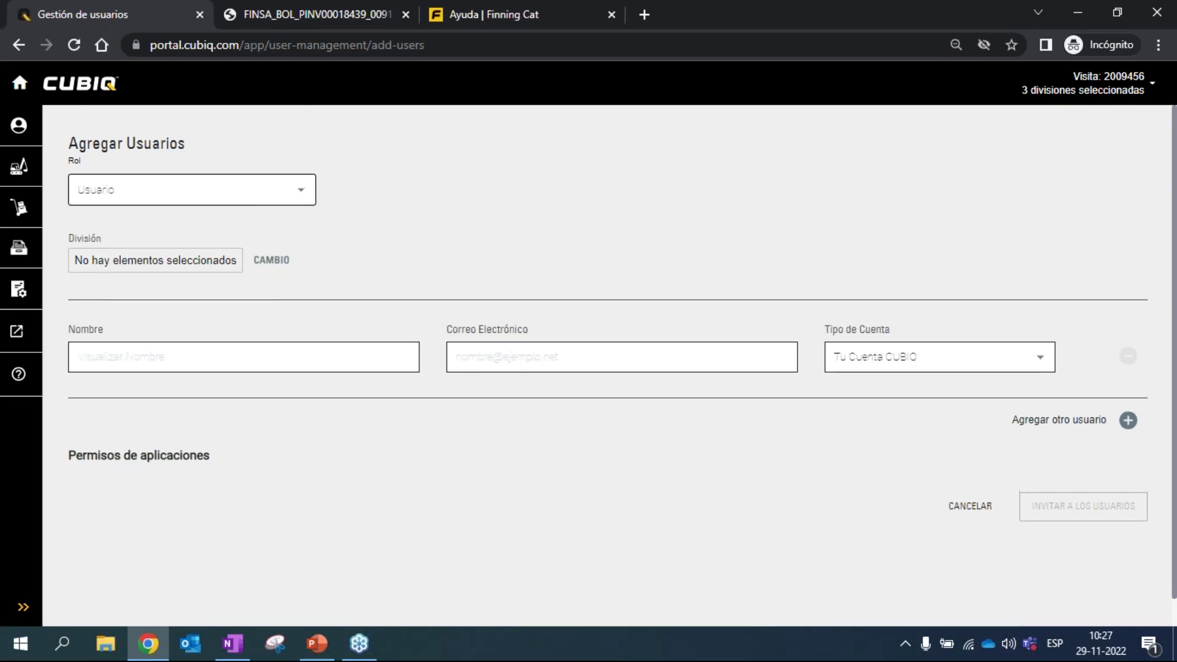
Keep Usuario as the new user's role and look through the available divisions without selecting one
{"action": "left_click", "coordinate": [192, 189]}
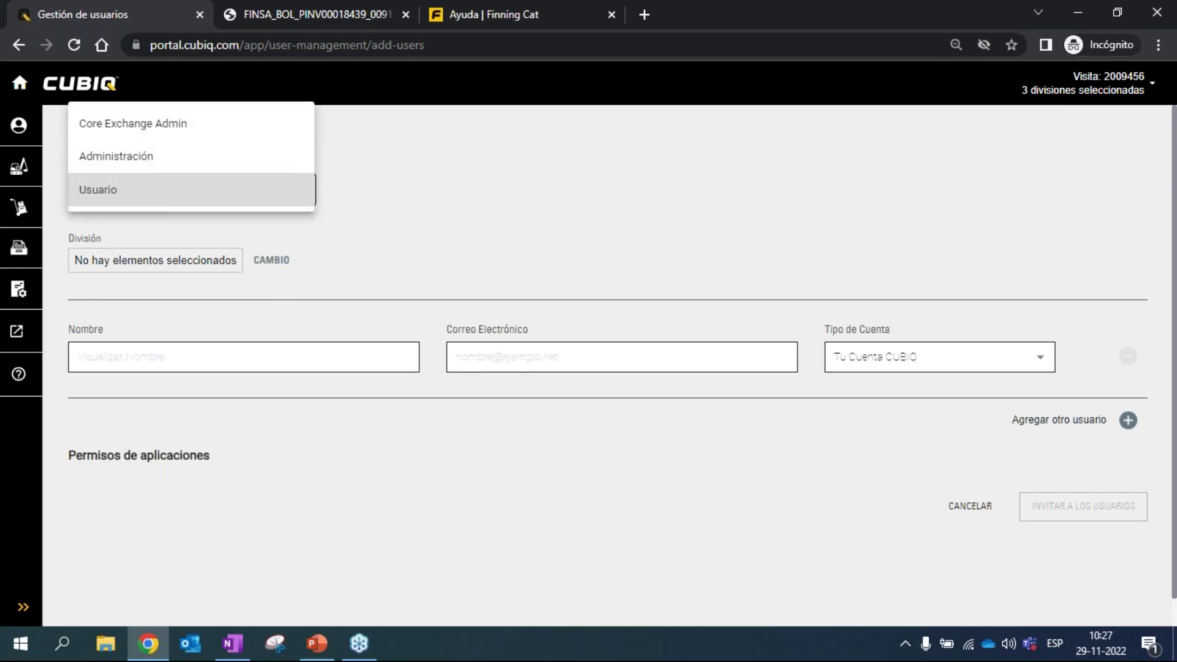
{"action": "left_click", "coordinate": [183, 178]}
{"action": "left_click", "coordinate": [267, 263]}
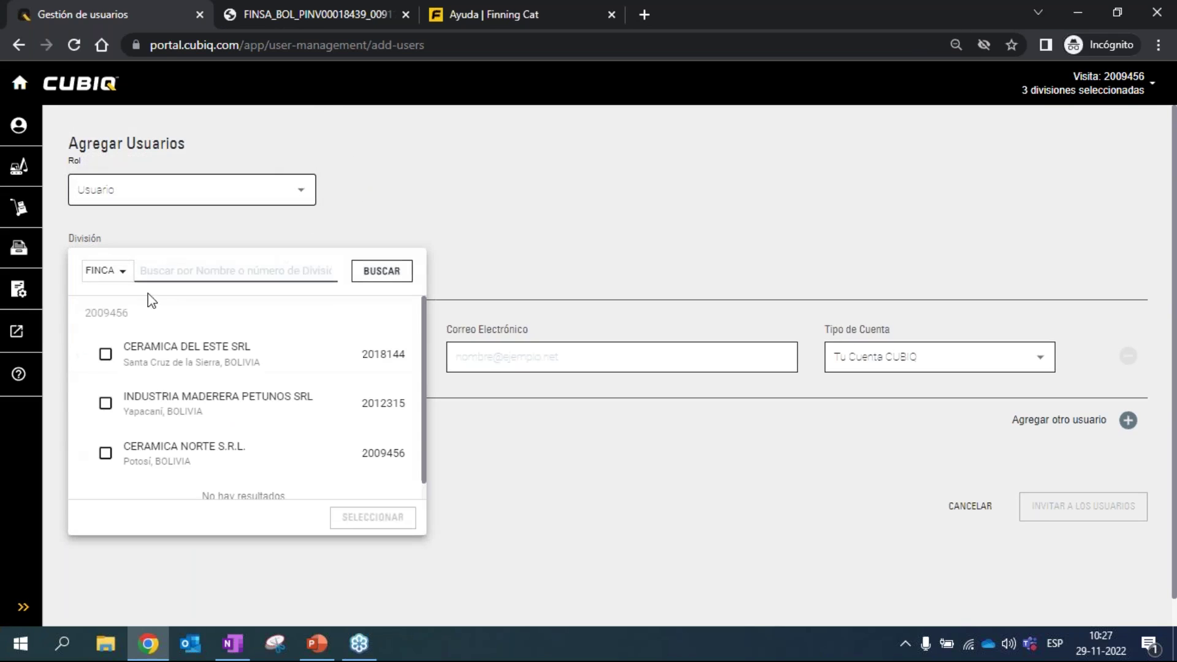
{"action": "left_click", "coordinate": [362, 208]}
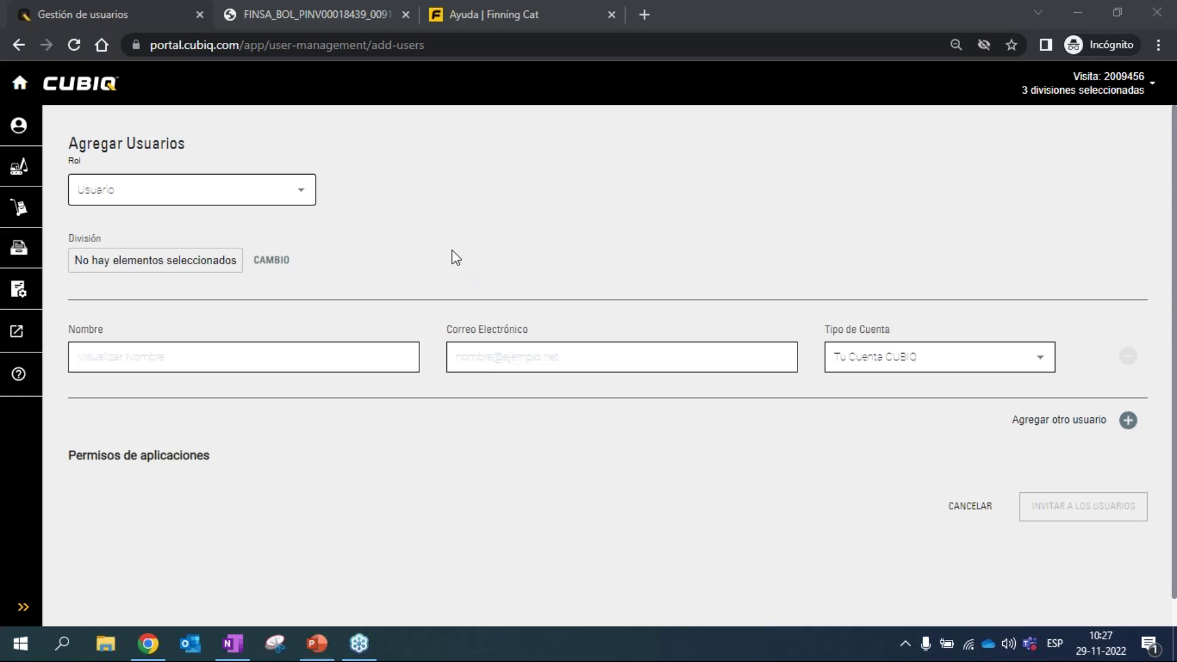
Enter TEst as the new user's name and fill in the test e-mail address
{"action": "left_click", "coordinate": [228, 358]}
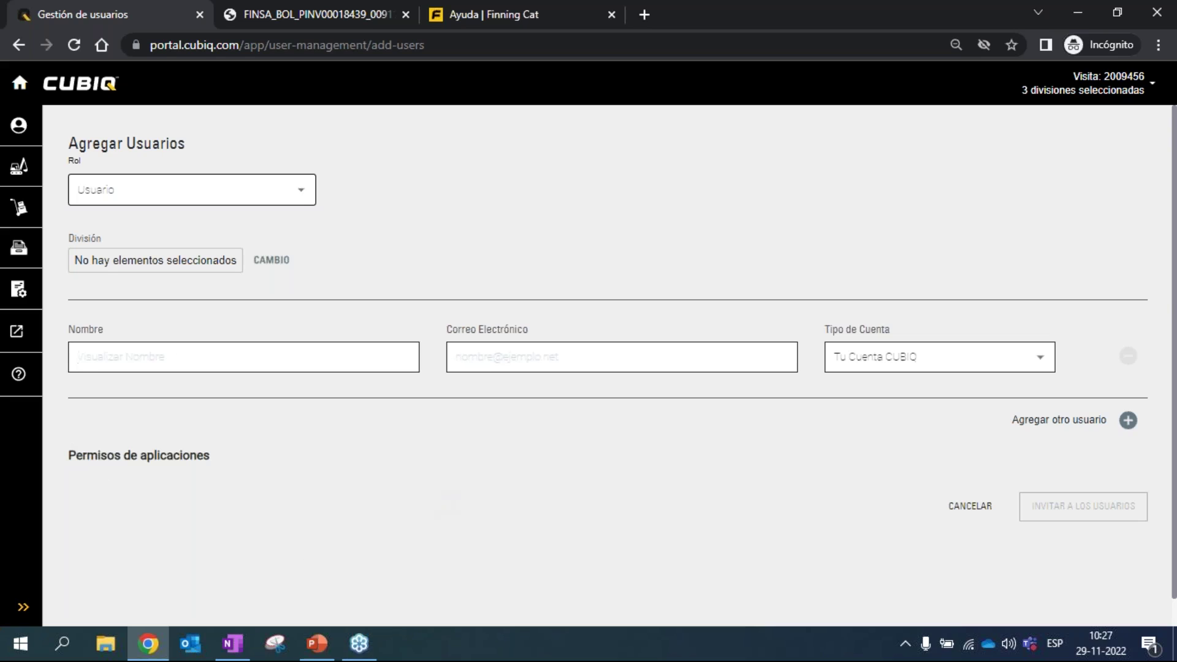
{"action": "type", "text": "TEst"}
{"action": "left_click", "coordinate": [583, 358]}
{"action": "type", "text": "test@test.com"}
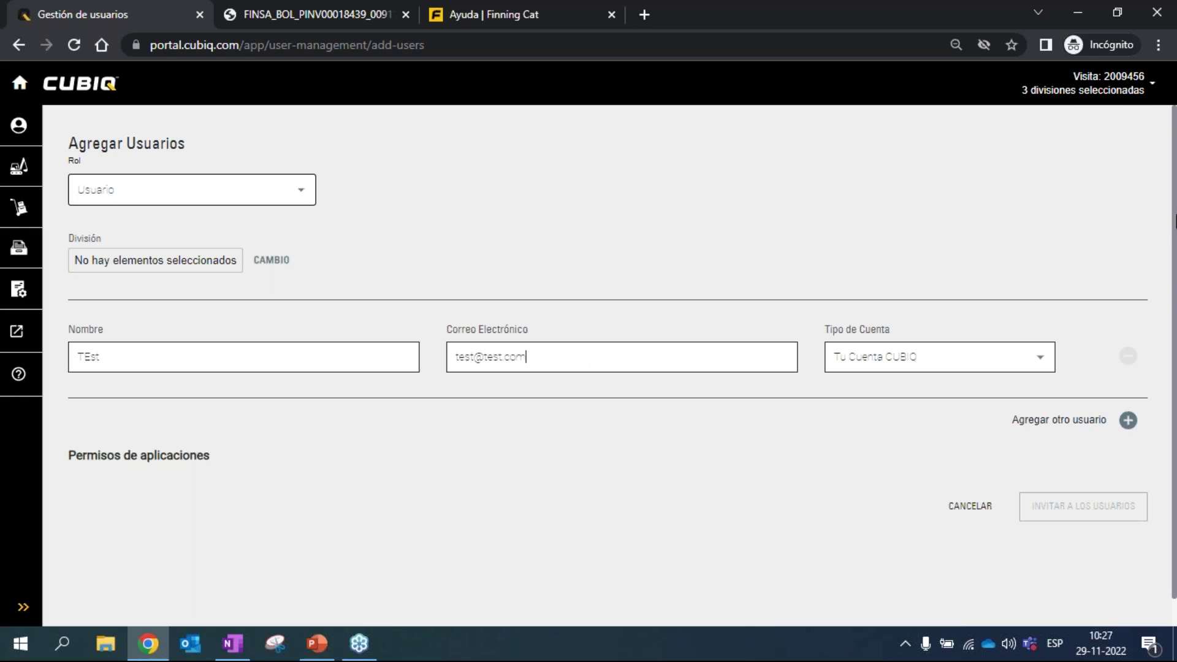
Assign the division CERAMICA DEL ESTE SRL to the new user and review the application permissions offered
{"action": "left_click", "coordinate": [262, 259]}
{"action": "left_click", "coordinate": [131, 359]}
{"action": "left_click", "coordinate": [131, 358]}
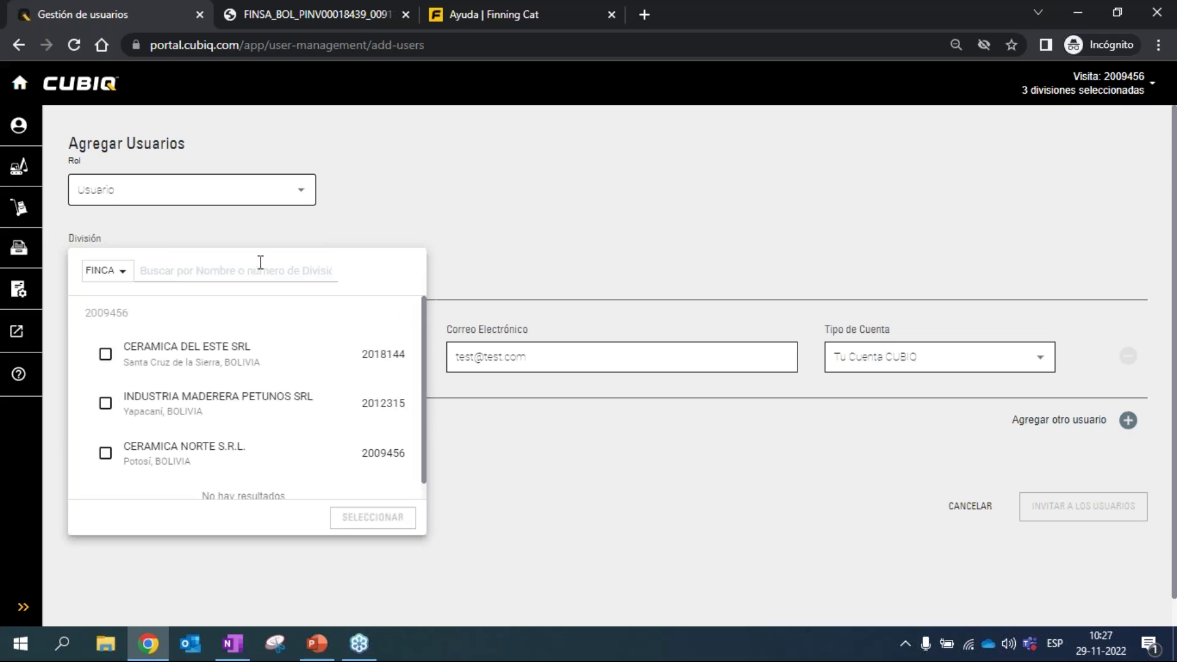
{"action": "left_click", "coordinate": [178, 368]}
{"action": "left_click", "coordinate": [368, 520]}
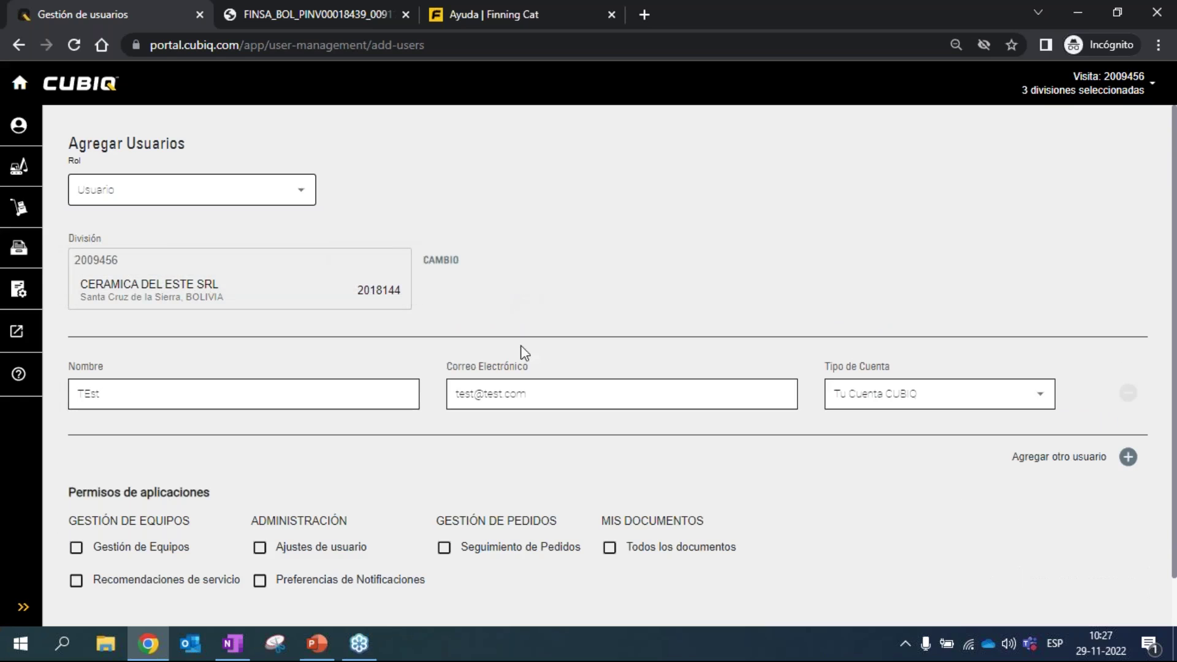
{"action": "scroll", "coordinate": [552, 429], "scroll_direction": "down", "scroll_amount": 1}
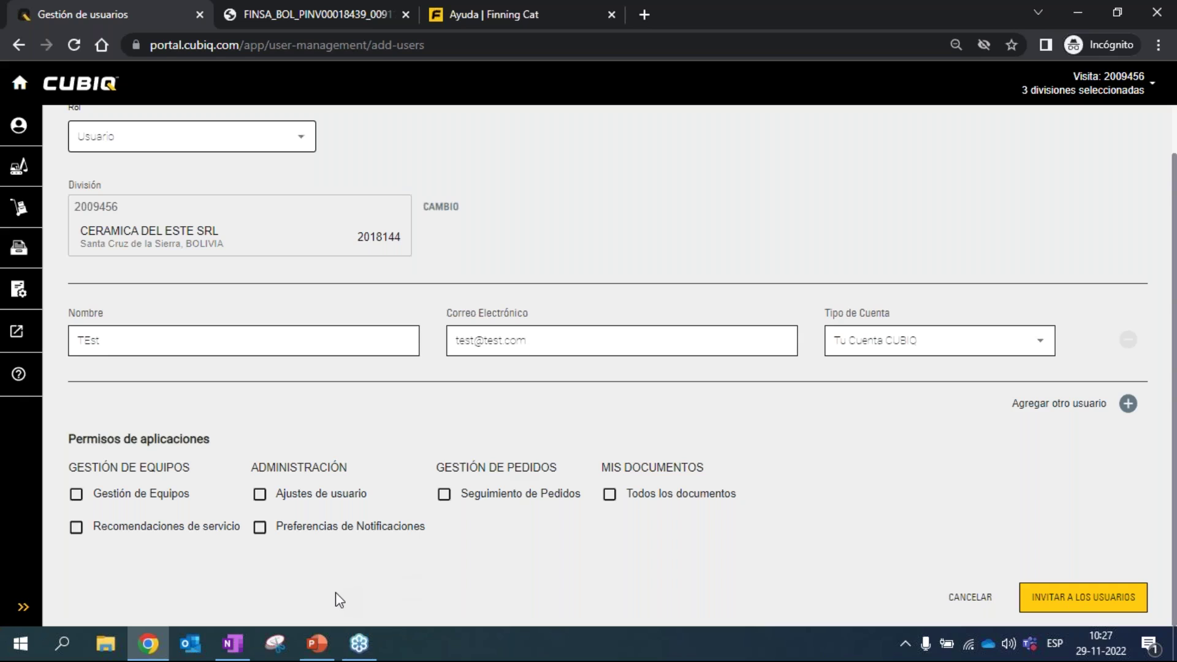
Switch to the Presentacion Plataforma Cubiq presentation in PowerPoint and select slide 16
{"action": "mouse_move", "coordinate": [320, 649]}
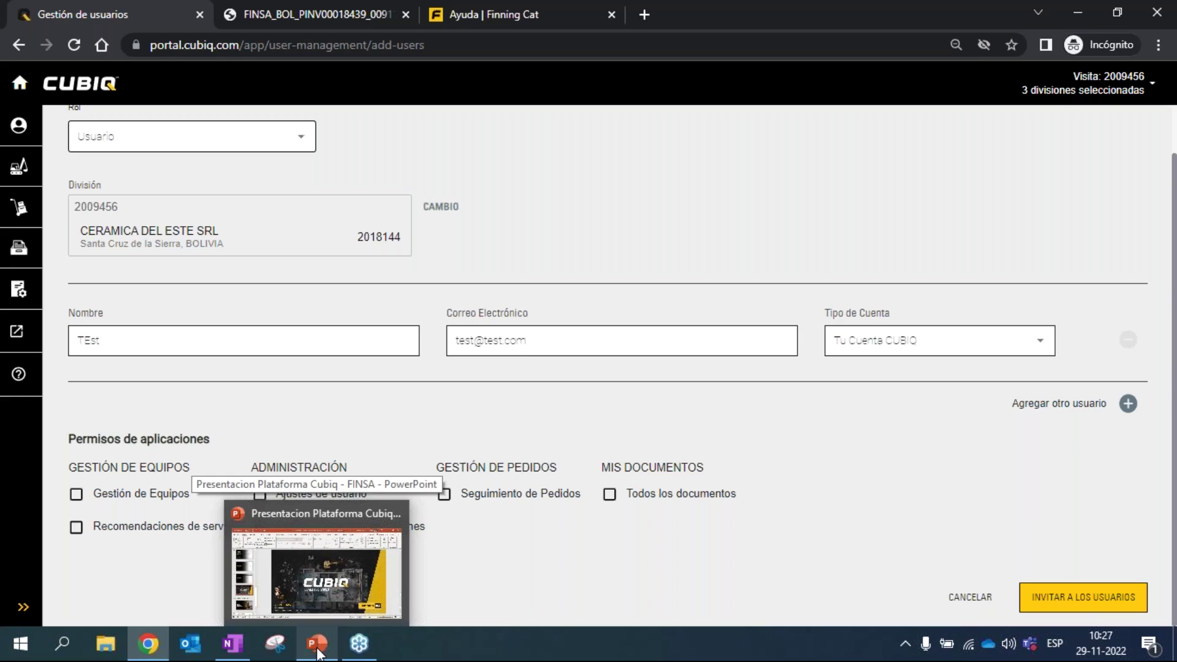
{"action": "left_click", "coordinate": [318, 652]}
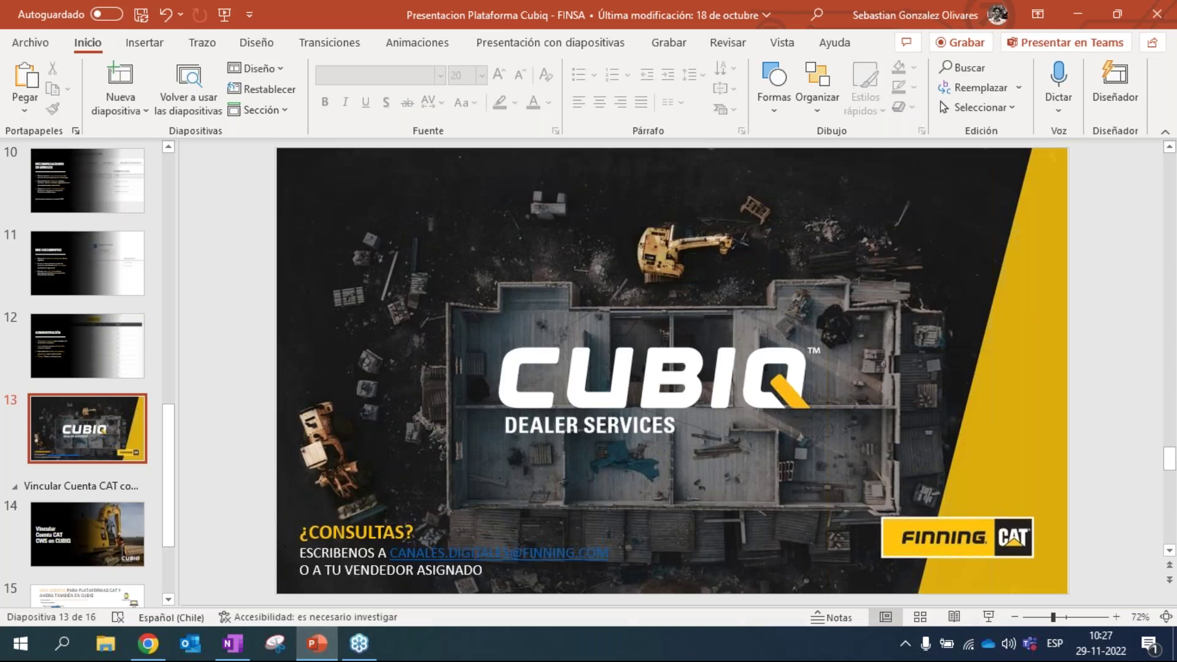
{"action": "scroll", "coordinate": [167, 491], "scroll_direction": "down", "scroll_amount": 3}
{"action": "left_click", "coordinate": [87, 547]}
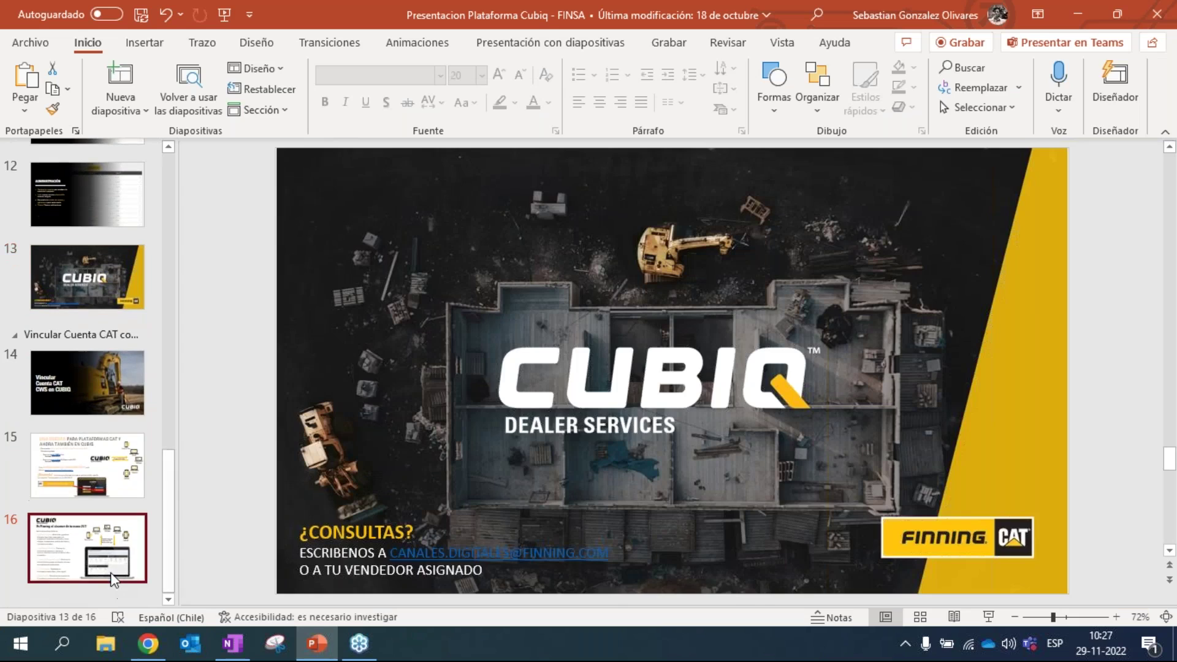